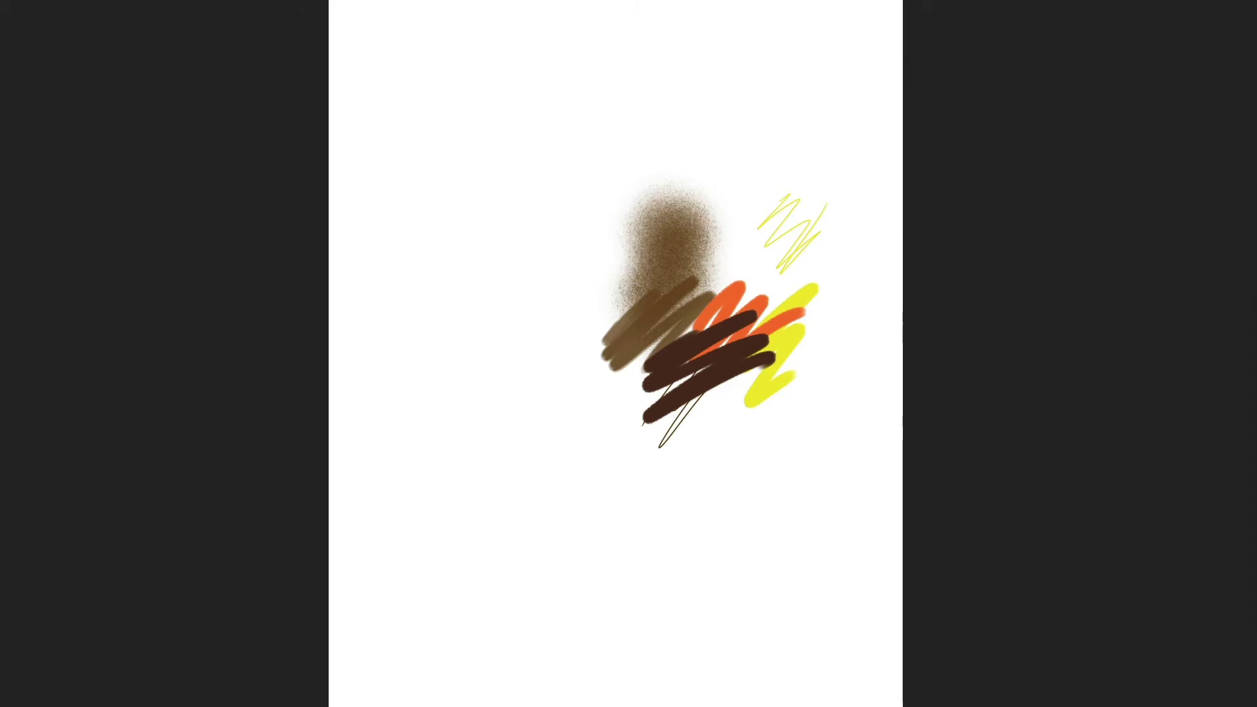
Step: Bring up the Coolorus color wheel beside the canvas
left_click_drag(1221, 16, 1032, 16)
left_click(975, 38)
left_click(973, 20)
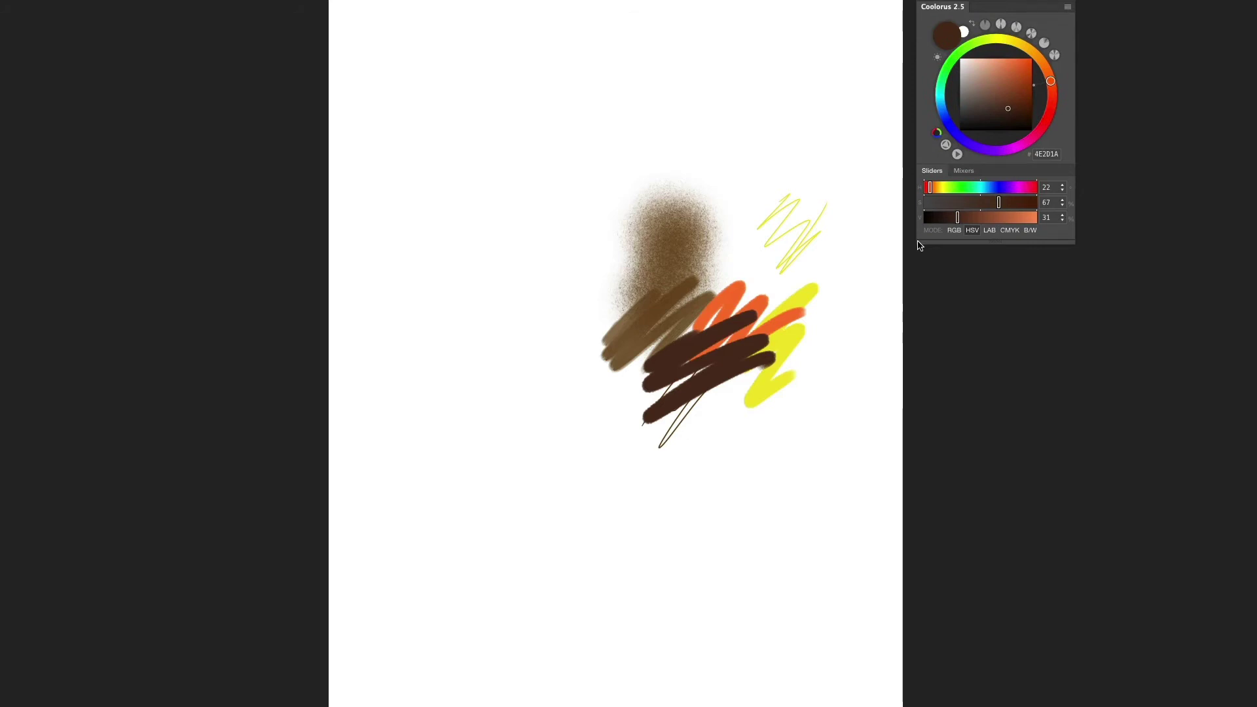
Step: Paint adjoining rust-orange, dark brown and lighter orange strokes above the brown patch, picking each shade within the same orange hue
left_click(1019, 79)
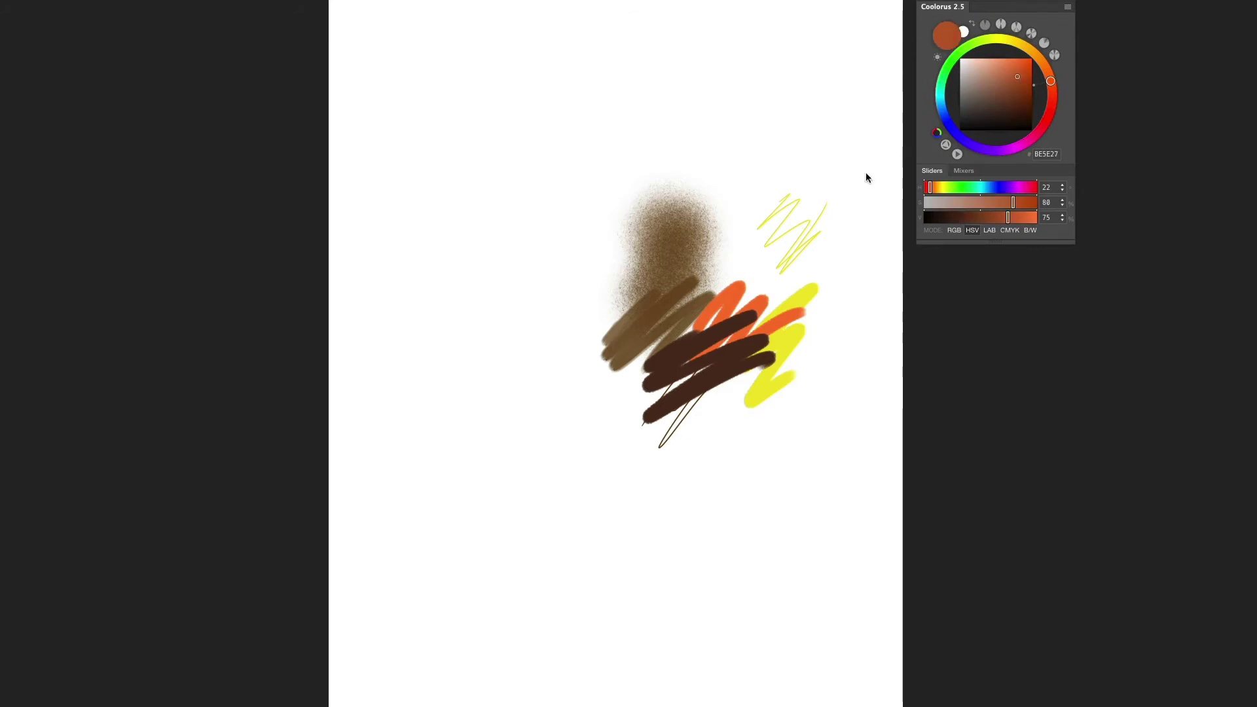
mouse_move(675, 98)
left_mouse_down()
mouse_move(628, 158)
mouse_move(650, 169)
mouse_move(728, 106)
mouse_move(731, 133)
mouse_move(779, 120)
mouse_move(775, 105)
mouse_move(733, 157)
left_mouse_up()
left_click(998, 99)
left_click(1016, 90)
left_click(1015, 71)
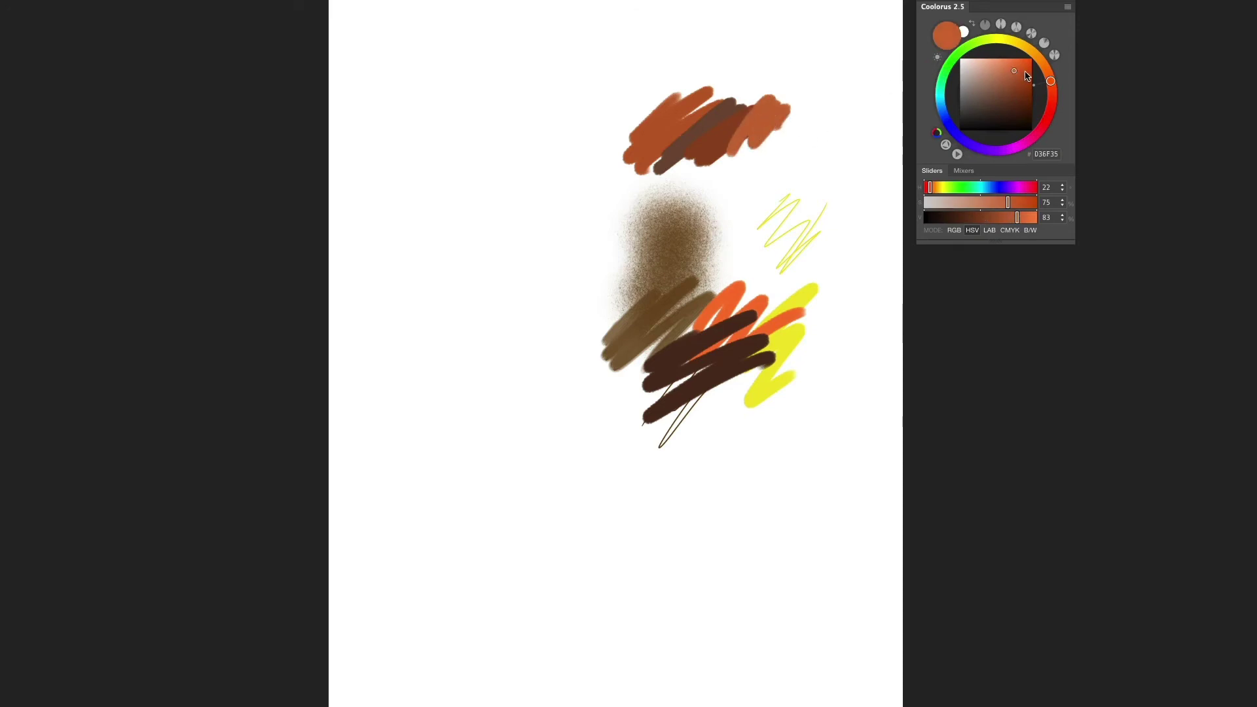
Step: Paint magenta strokes over the thin yellow scribble, then pink ones with the hue set to 334
key("ctrl+b")
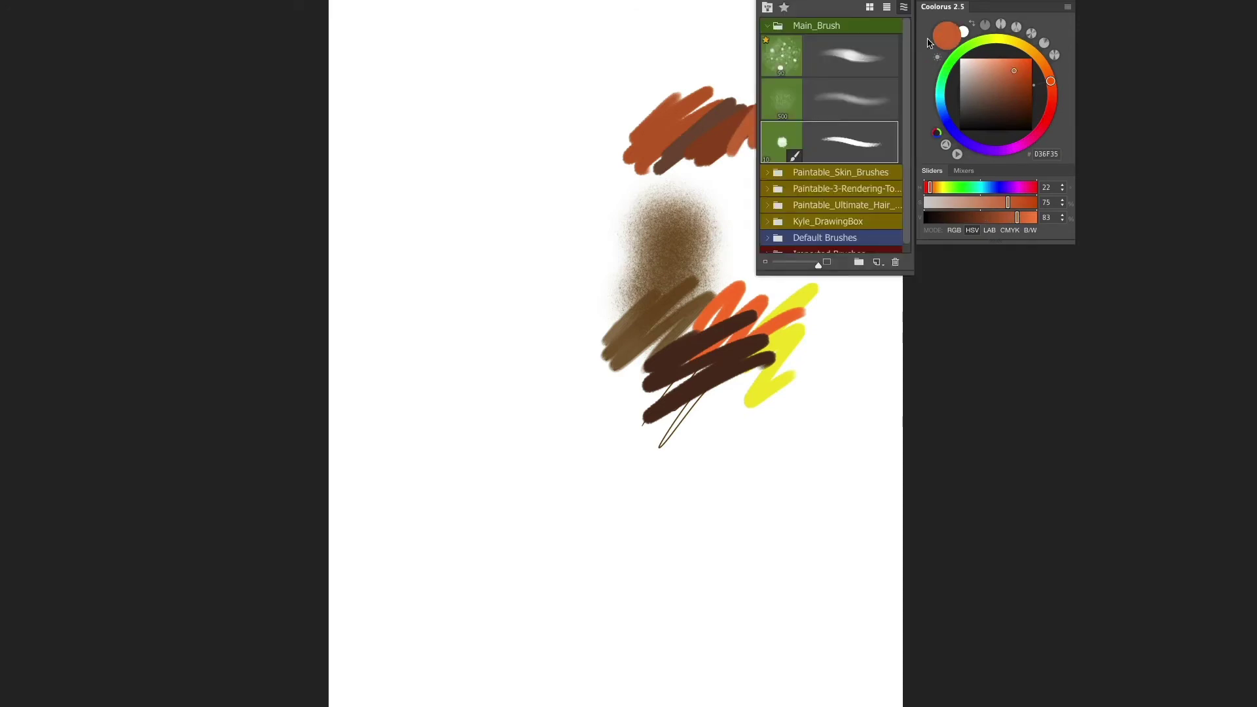
key("ctrl+b")
mouse_move(1049, 101)
left_mouse_down()
mouse_move(1050, 124)
mouse_move(1019, 144)
left_mouse_up()
mouse_move(779, 183)
left_mouse_down()
mouse_move(753, 226)
mouse_move(822, 193)
left_mouse_up()
mouse_move(1020, 147)
left_mouse_down()
mouse_move(990, 152)
mouse_move(1033, 137)
left_mouse_up()
mouse_move(814, 197)
left_mouse_down()
mouse_move(772, 223)
mouse_move(844, 197)
mouse_move(818, 194)
left_mouse_up()
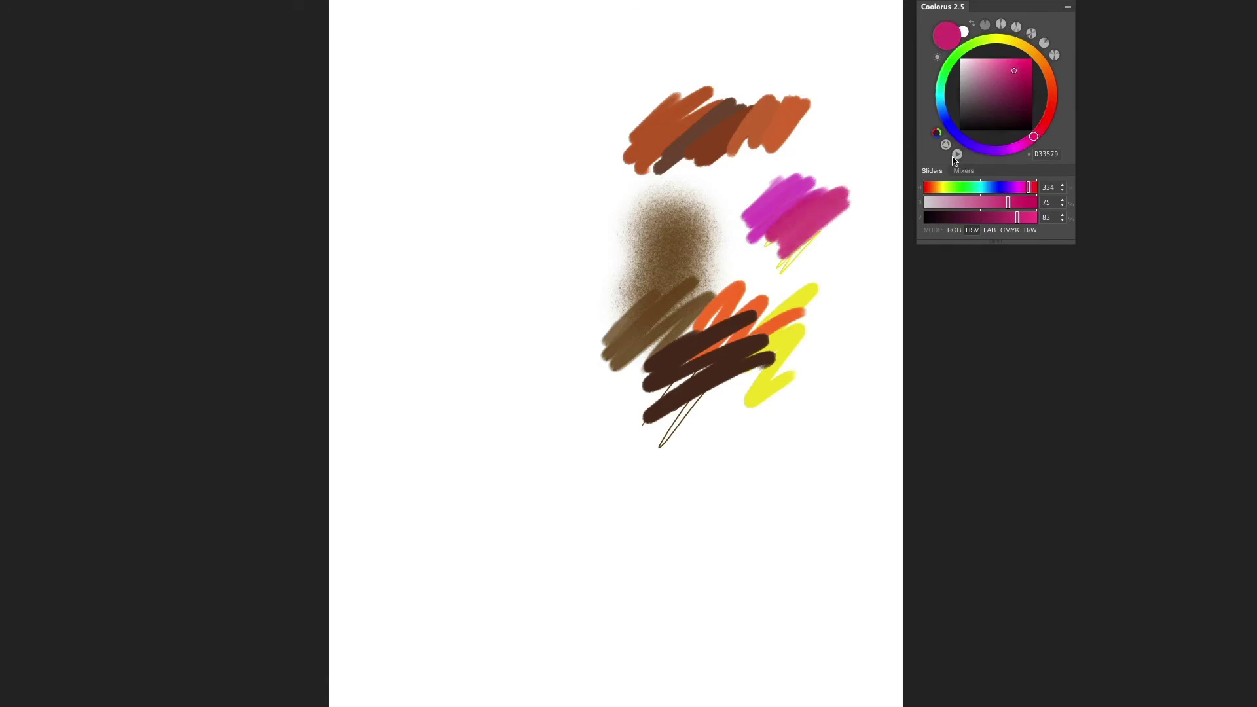
Step: Try the triangular color selector with a deeper pink stroke, then restore the square selector and add more strokes in D71A6C
left_click(956, 156)
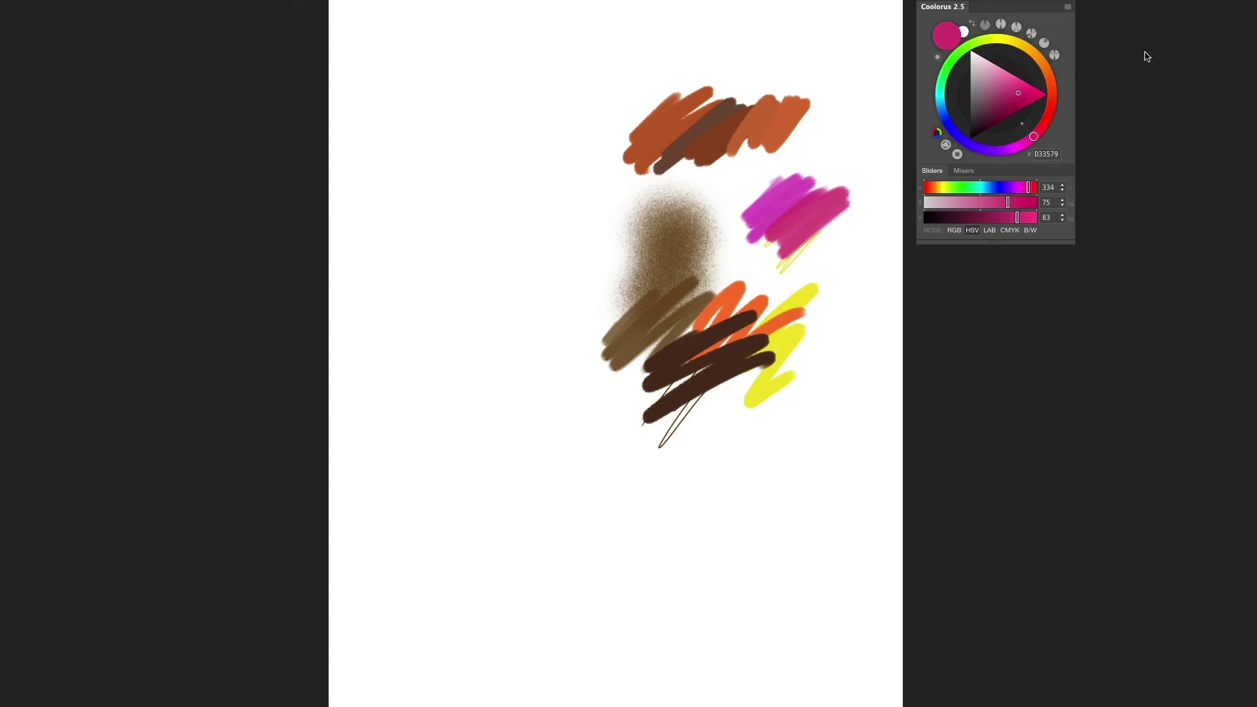
left_click(1030, 99)
mouse_move(850, 233)
left_mouse_down()
mouse_move(801, 276)
mouse_move(812, 283)
left_mouse_up()
left_click(957, 154)
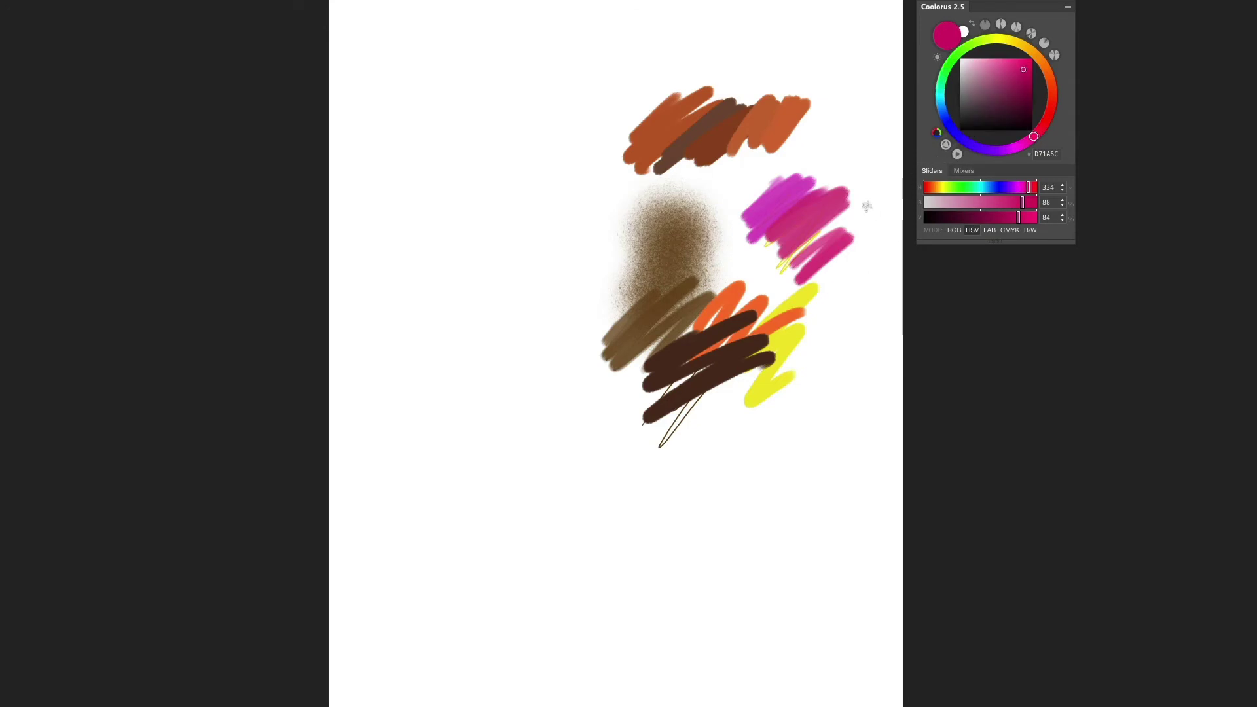
mouse_move(833, 224)
left_mouse_down()
mouse_move(840, 265)
mouse_move(822, 311)
left_mouse_up()
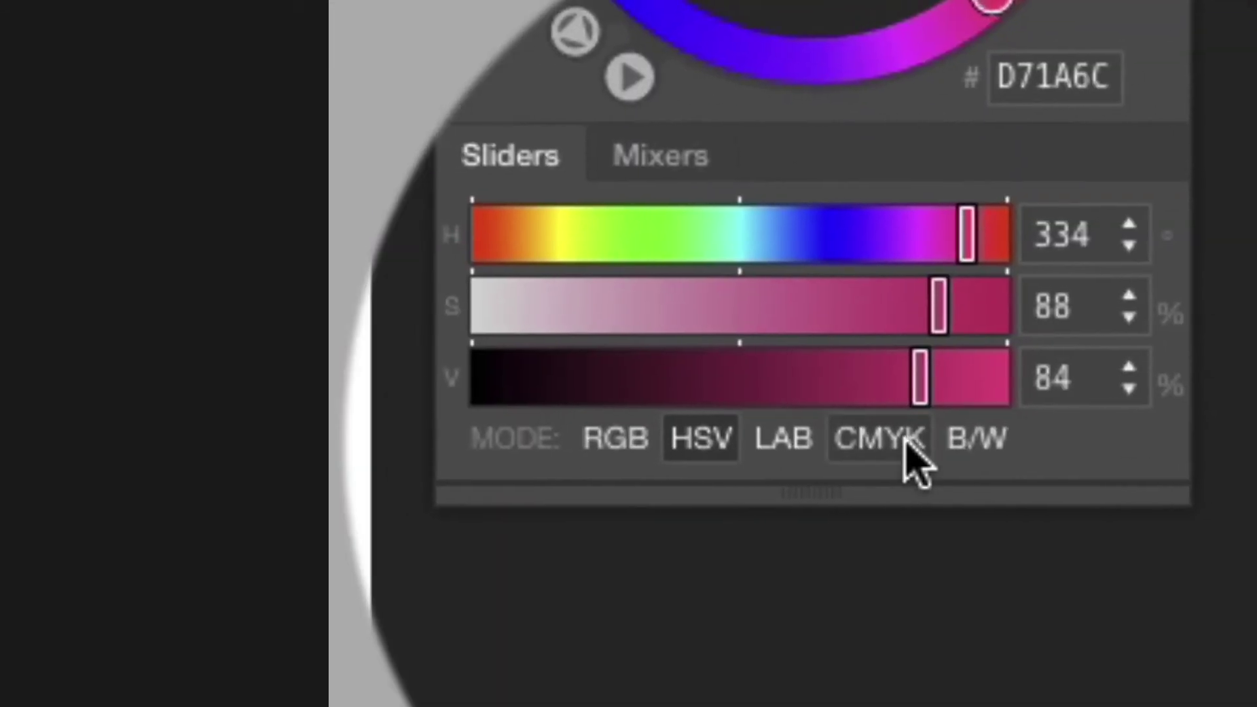
Step: Try the CMYK and RGB color sliders, return to HSV and darken the pink to AC1557 using the value slider
left_click(1179, 424)
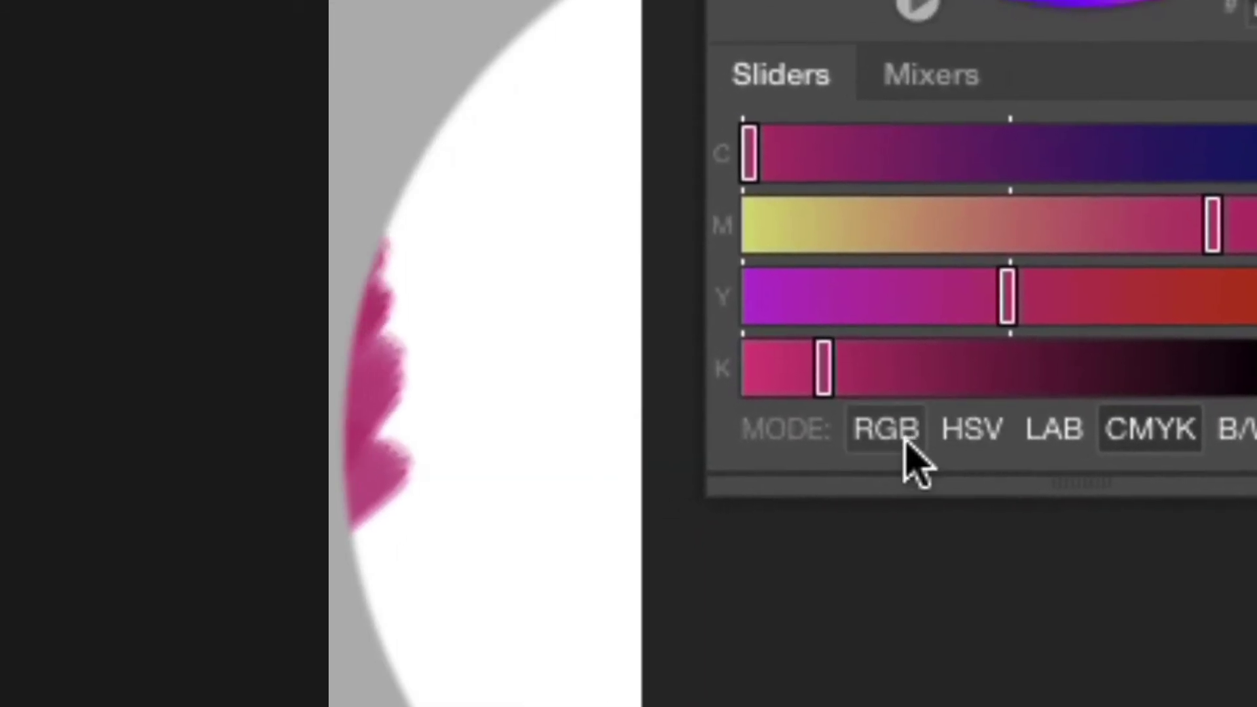
left_click(906, 443)
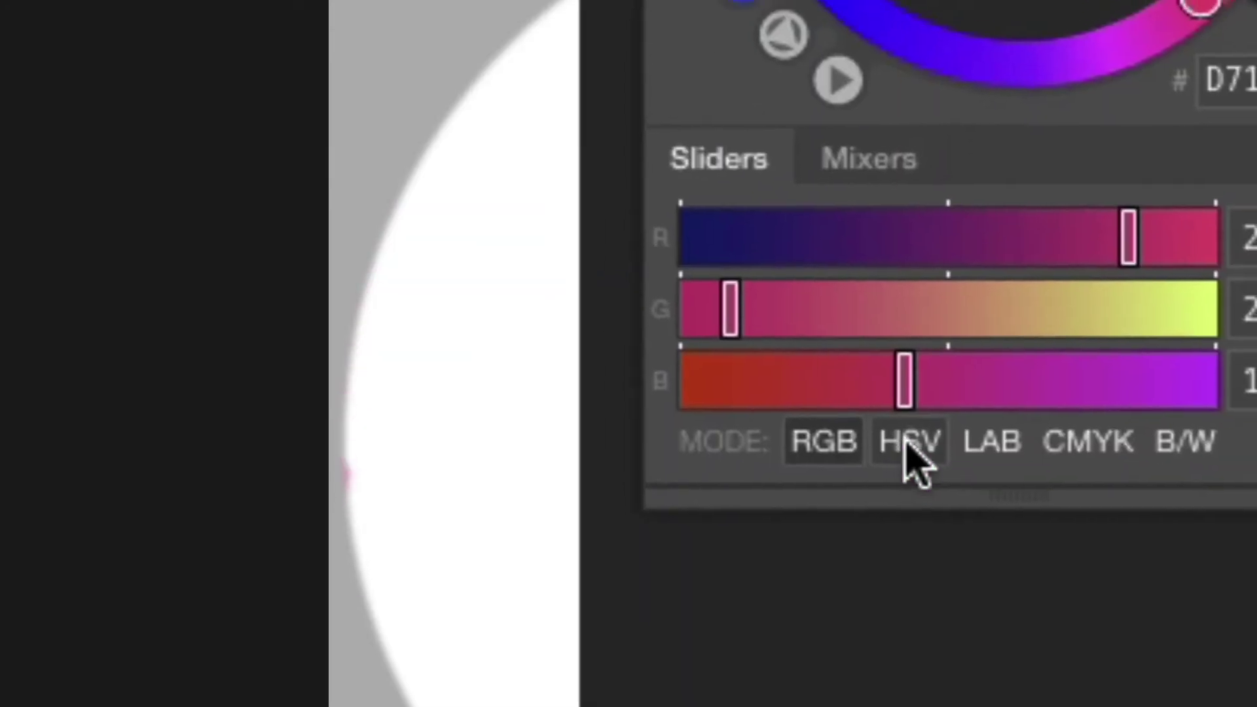
left_click(711, 706)
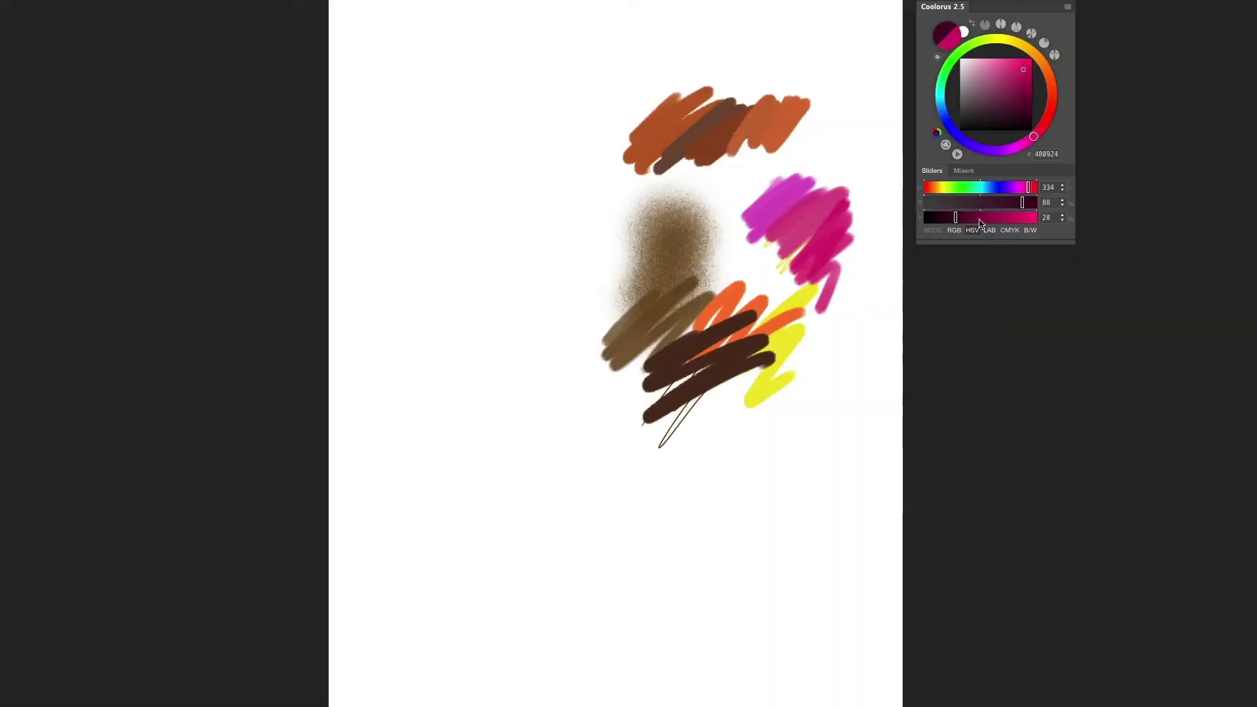
left_click_drag(1117, 371, 747, 412)
left_click_drag(940, 227, 999, 224)
Step: Look through the RGB, HSV, LAB, CMYK and B/W slider modes and return to HSV
left_click(954, 230)
left_click(973, 231)
left_click(990, 231)
left_click(1013, 231)
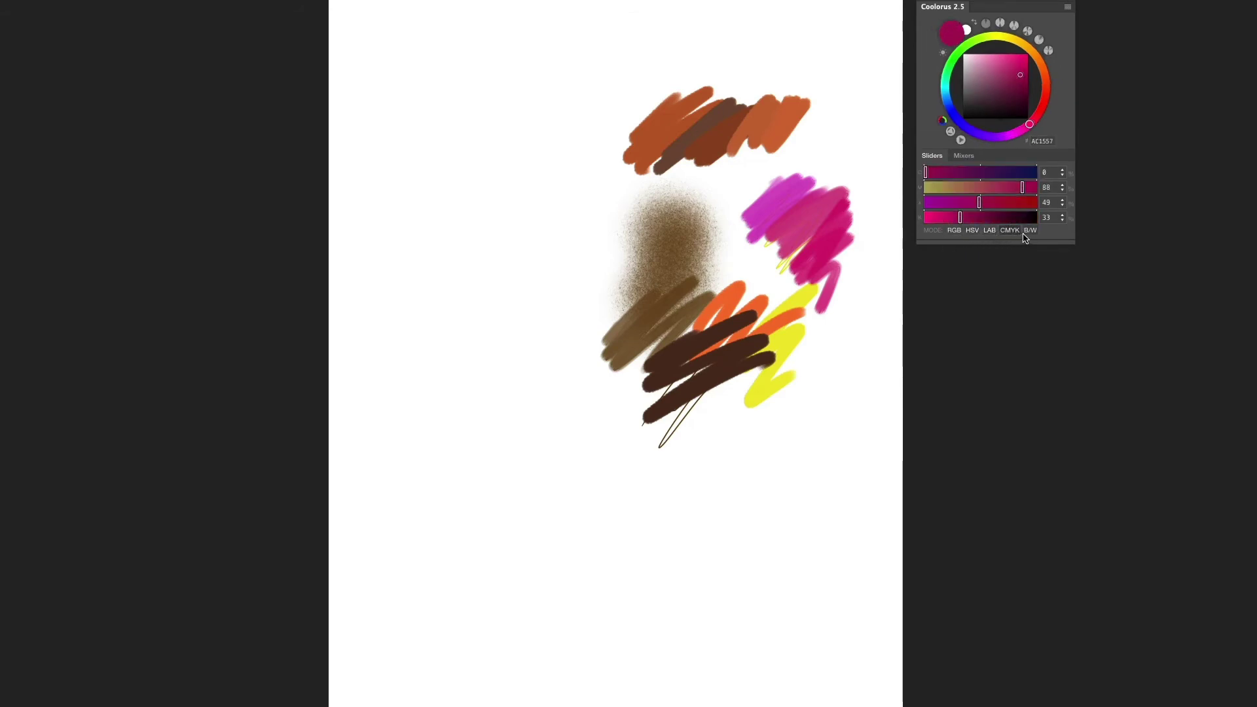
left_click(1030, 231)
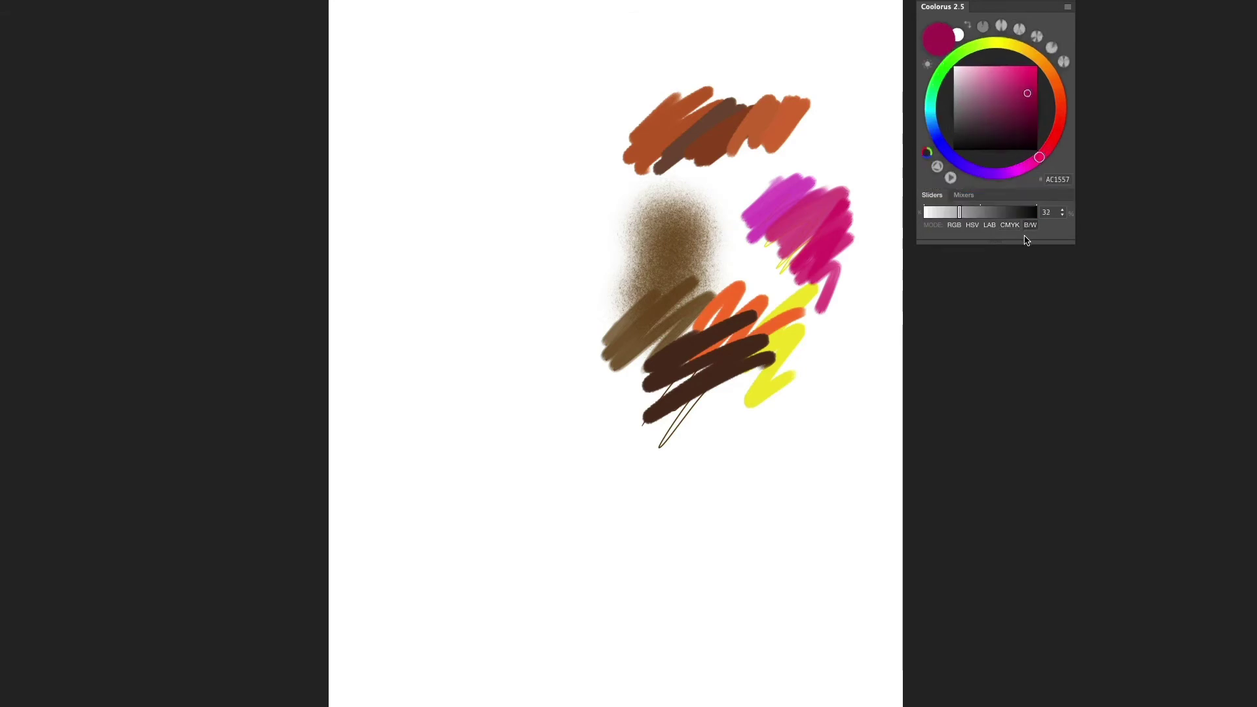
left_click(972, 225)
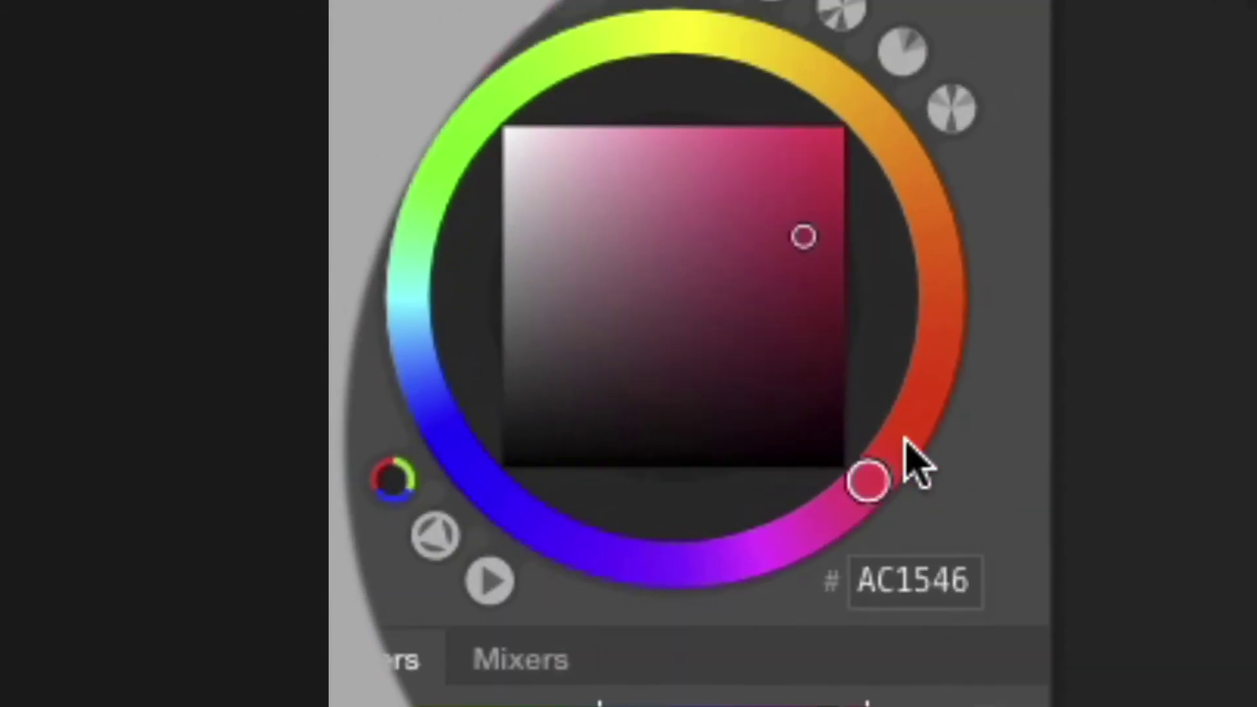
Step: Use the complementary color scheme to paint a green swatch and an adjoining red swatch below the existing strokes
left_click(906, 441)
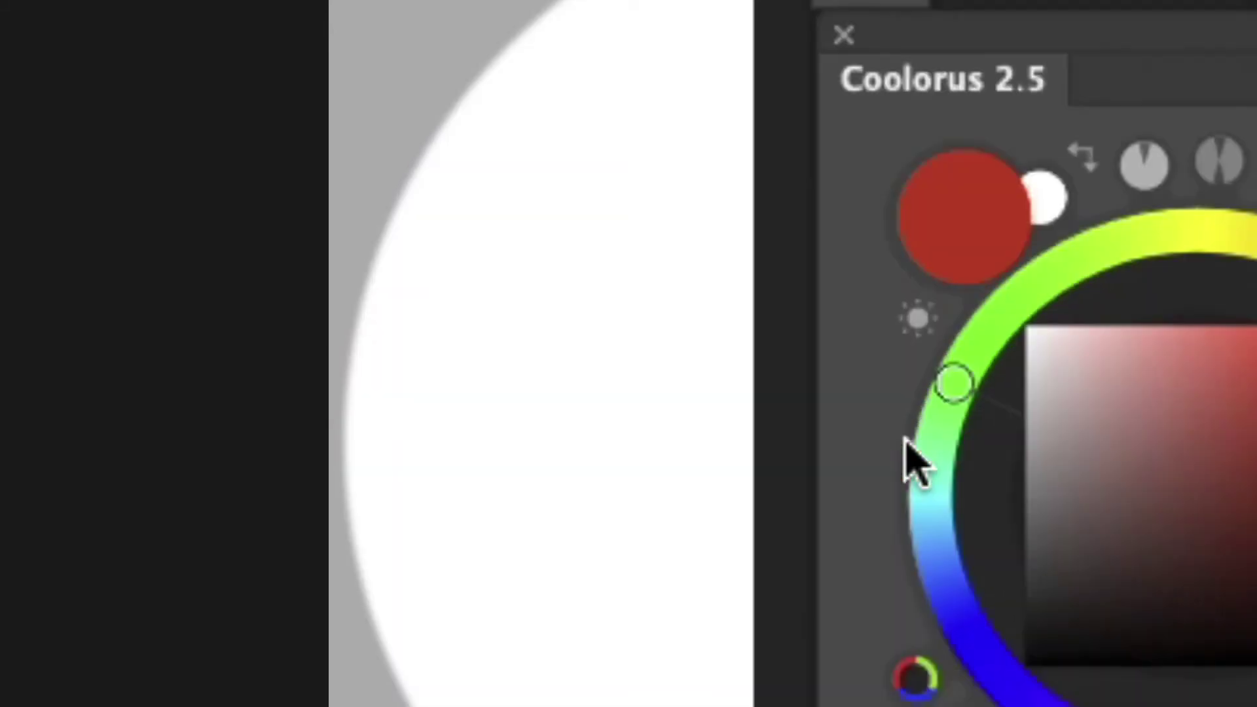
left_click(913, 462)
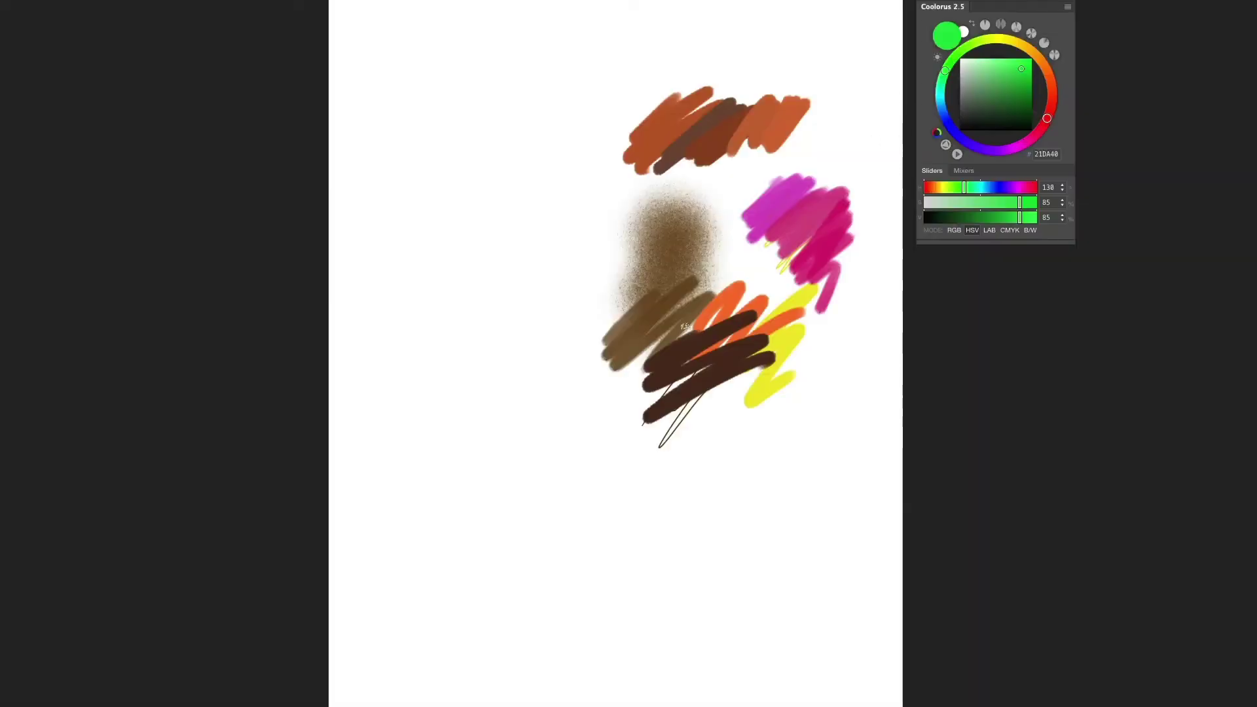
mouse_move(625, 474)
left_mouse_down()
mouse_move(599, 519)
mouse_move(616, 516)
left_mouse_up()
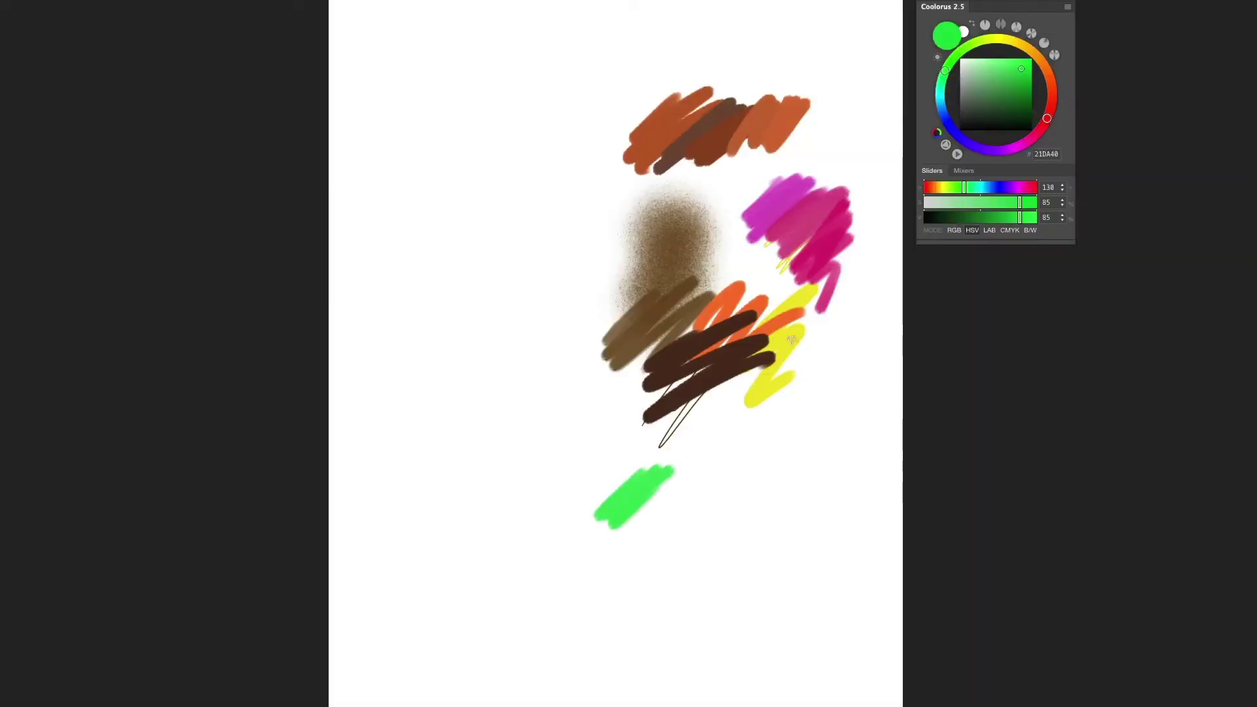
left_click(1047, 120)
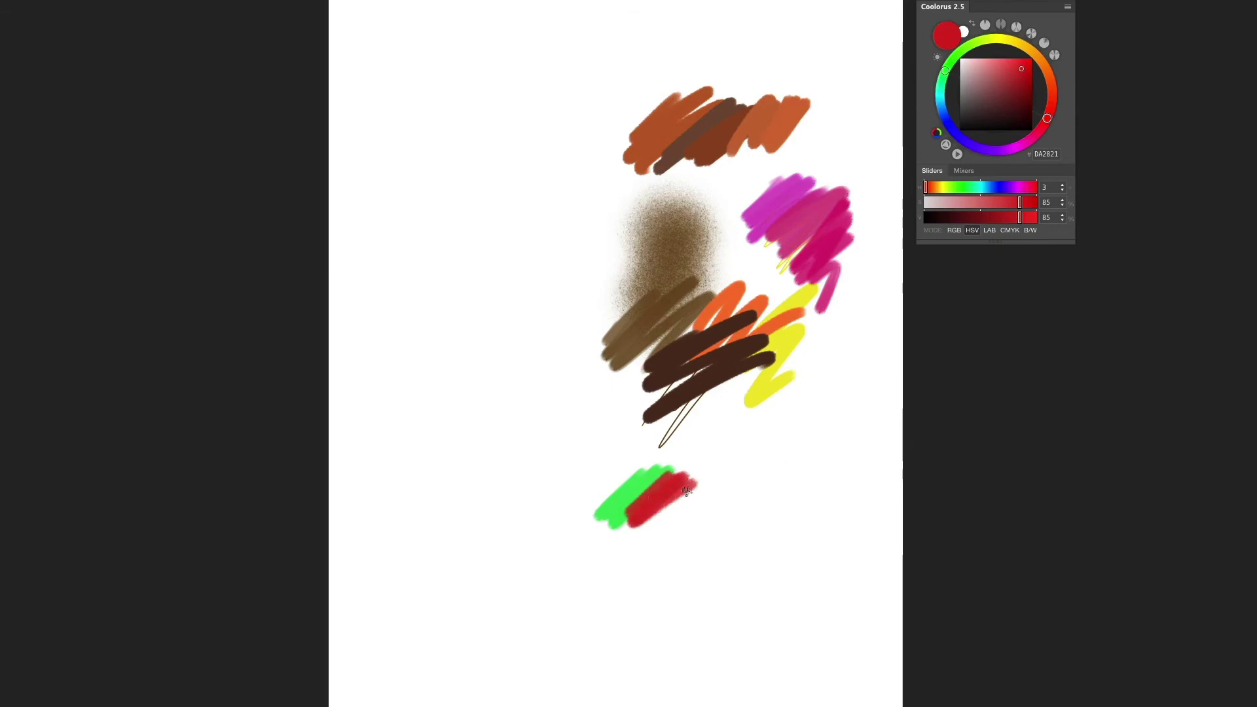
Step: Go through the color schemes to the Analogic scheme and paint adjoining orange, red and magenta swatches beside the green and red pair
left_click(1017, 27)
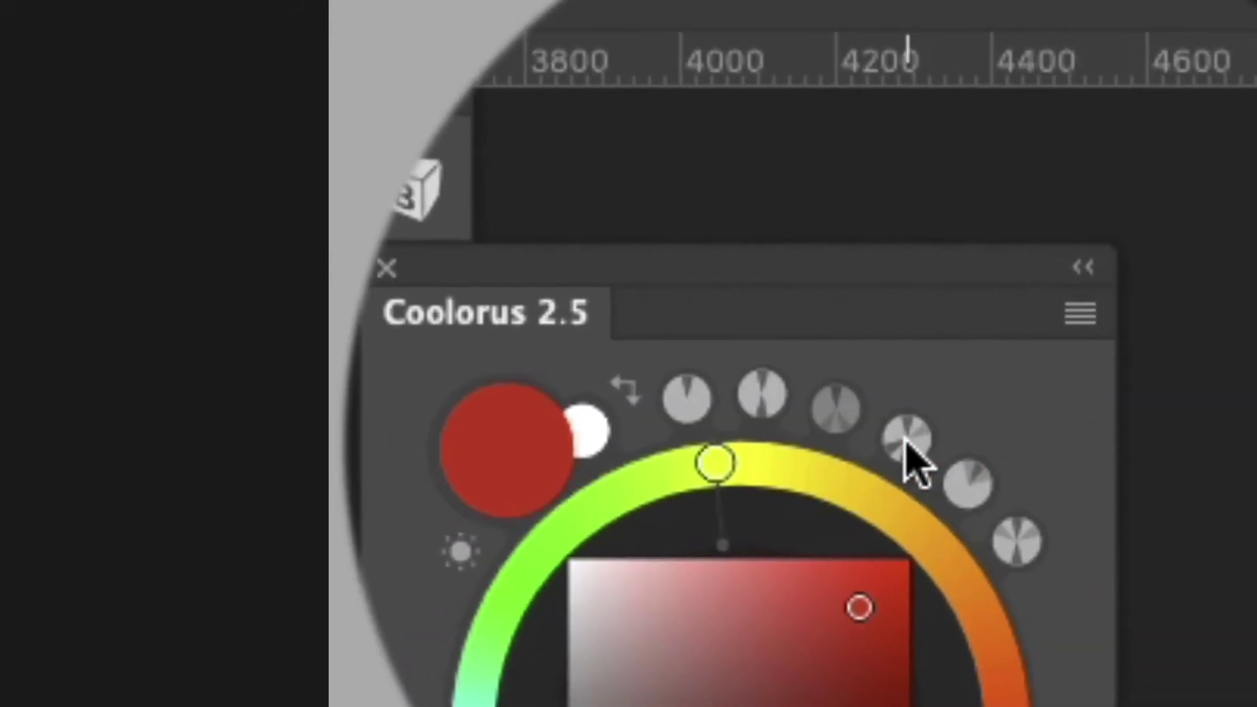
left_click(907, 442)
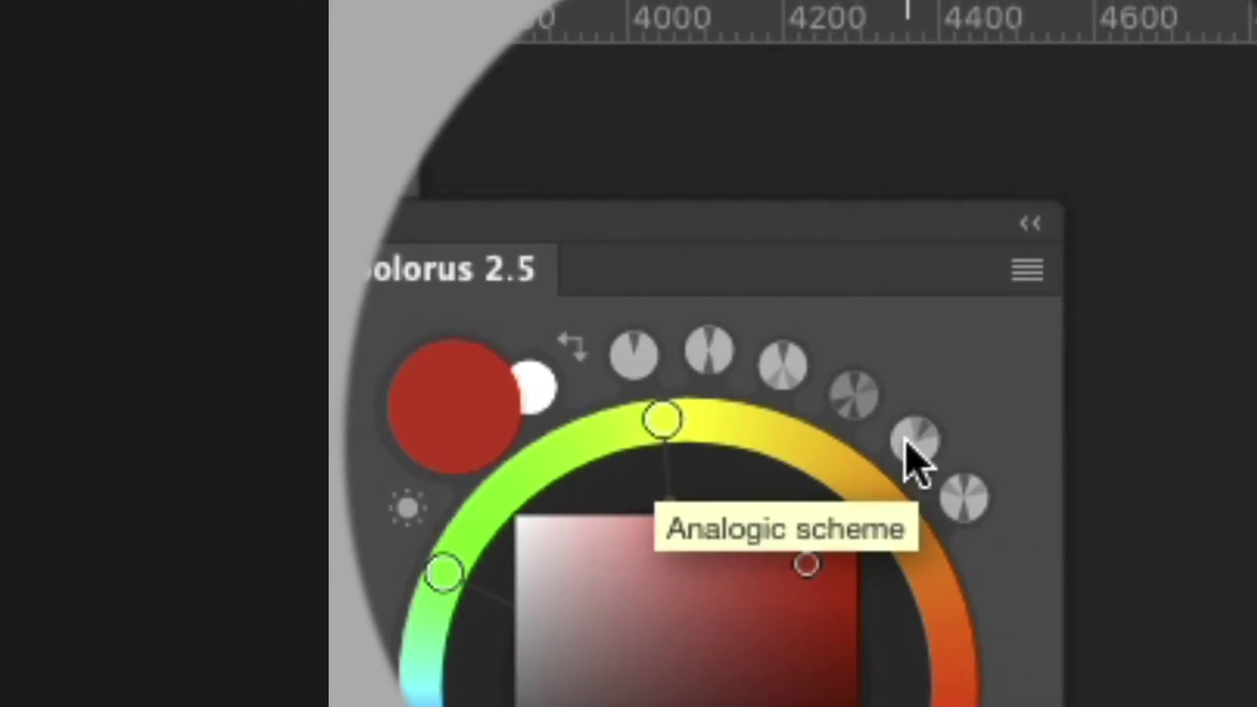
left_click(907, 439)
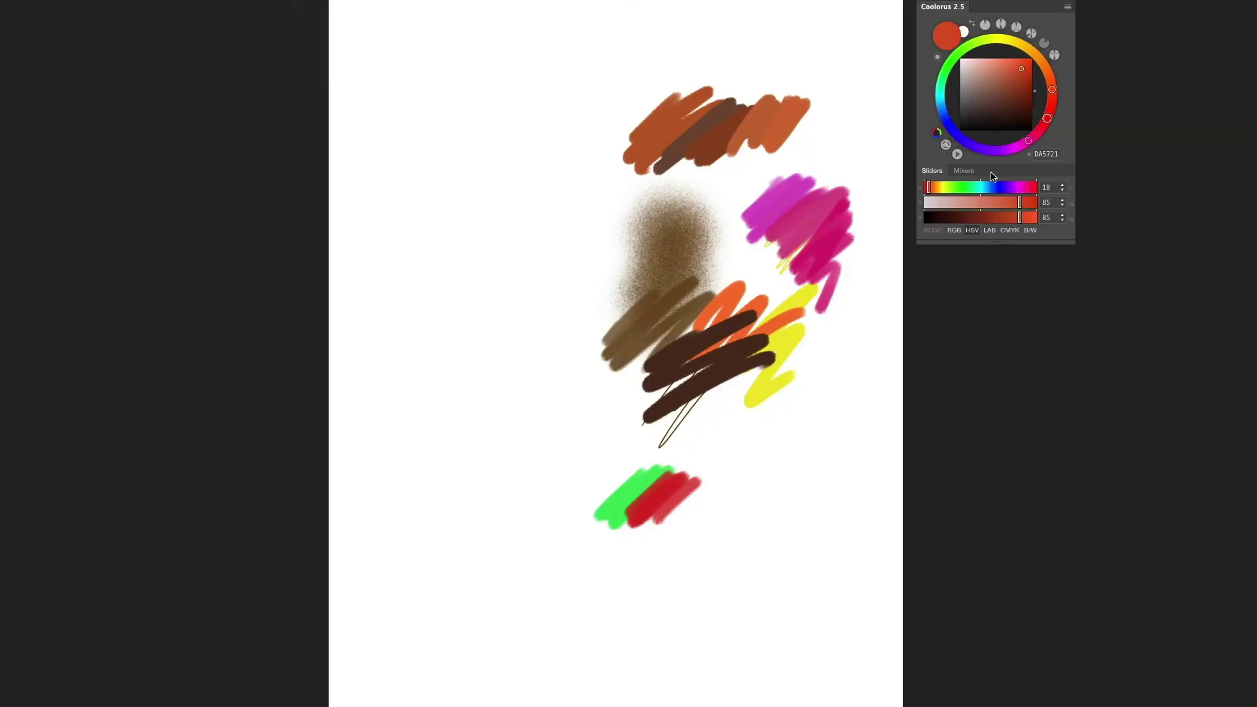
mouse_move(760, 480)
left_mouse_down()
mouse_move(745, 496)
mouse_move(783, 472)
mouse_move(760, 511)
mouse_move(796, 475)
mouse_move(832, 469)
left_mouse_up()
left_click(1048, 122)
left_click(1029, 142)
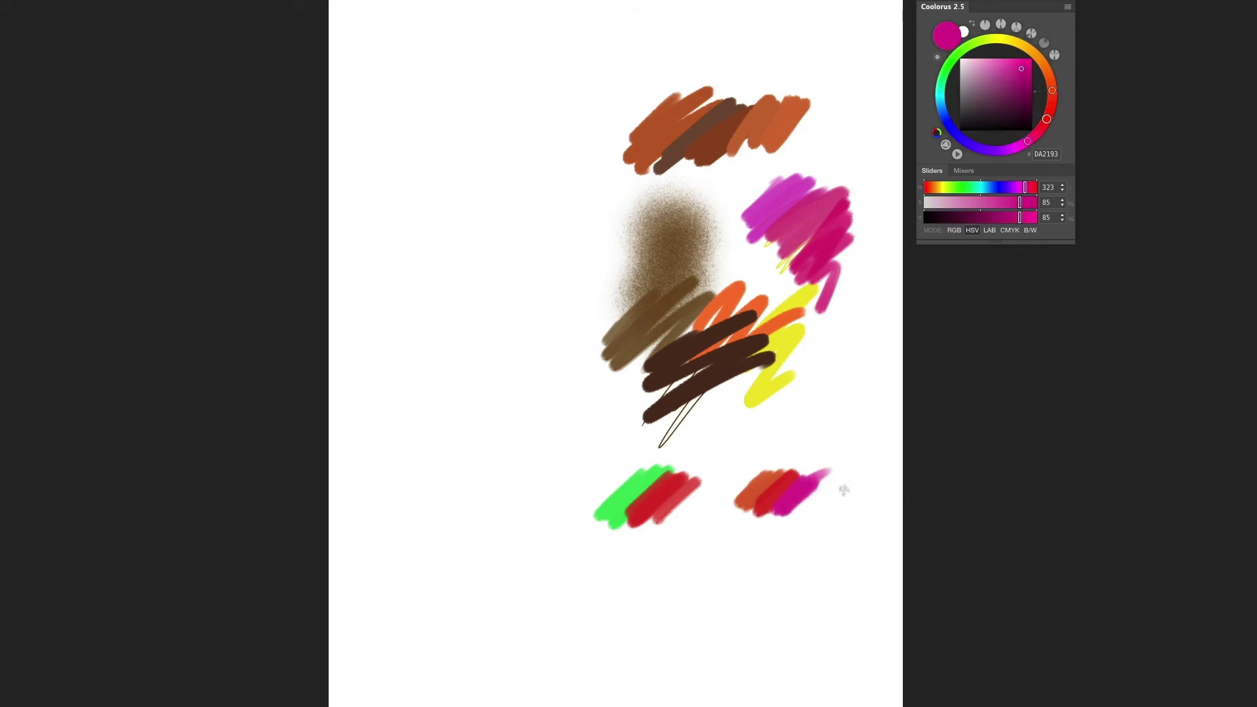
Step: Apply the scheme combining analogic hues with their complement and paint dark red strokes beside the brown ones, ending at saturation 84 and value 44
left_click(1055, 56)
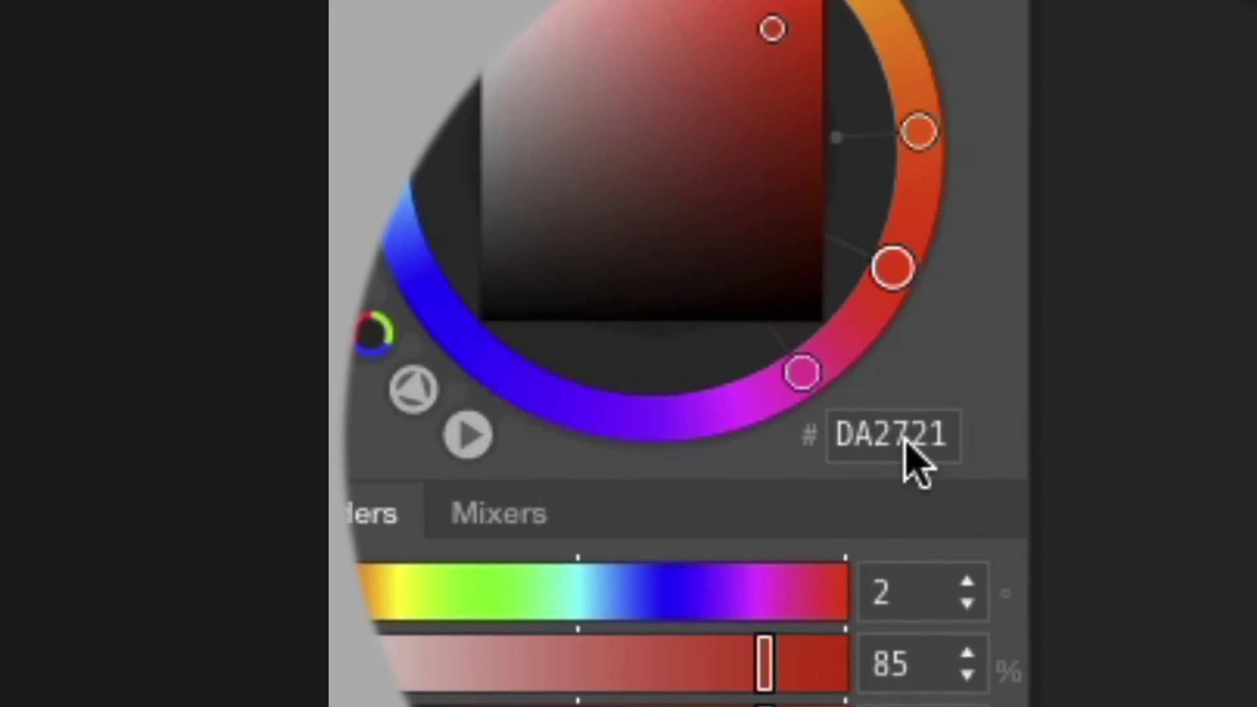
left_click(1049, 156)
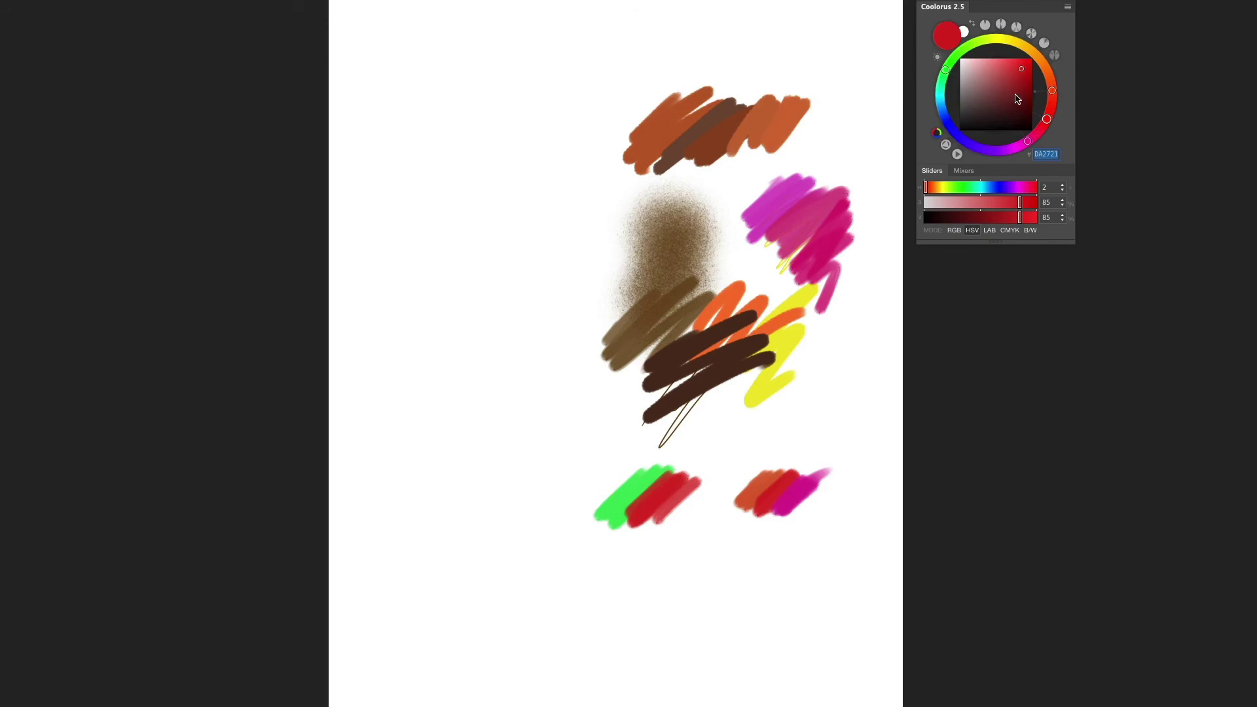
left_click(1009, 99)
left_click_drag(556, 358, 598, 353)
left_click(1021, 99)
mouse_move(593, 304)
left_mouse_down()
mouse_move(524, 370)
mouse_move(590, 341)
mouse_move(553, 413)
left_mouse_up()
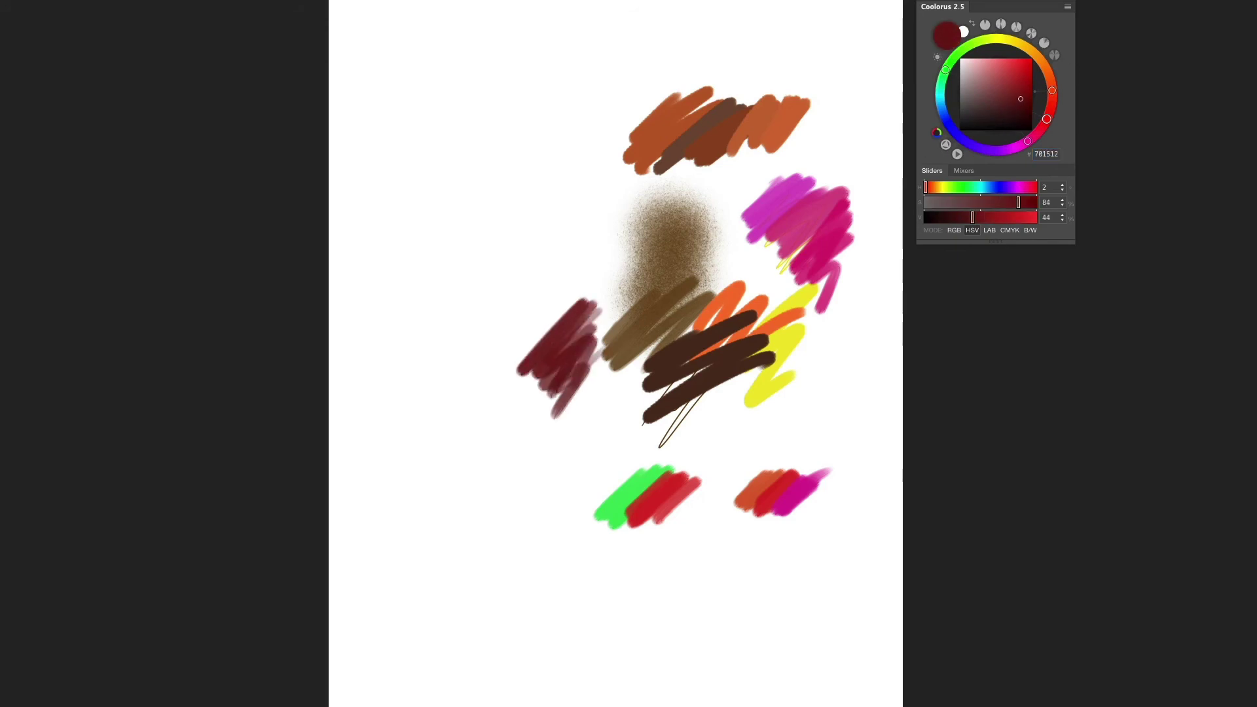
Step: Choose the soft speckled Main_Brush preset and paint a large bright red patch and a dark maroon patch over the neighboring strokes
key("F5")
left_click_drag(1007, 99, 1012, 76)
mouse_move(575, 280)
left_mouse_down()
mouse_move(553, 332)
mouse_move(603, 308)
mouse_move(619, 321)
mouse_move(634, 304)
mouse_move(609, 367)
mouse_move(579, 393)
mouse_move(655, 344)
mouse_move(609, 452)
left_mouse_up()
left_click(1026, 75)
left_click(665, 377, "alt")
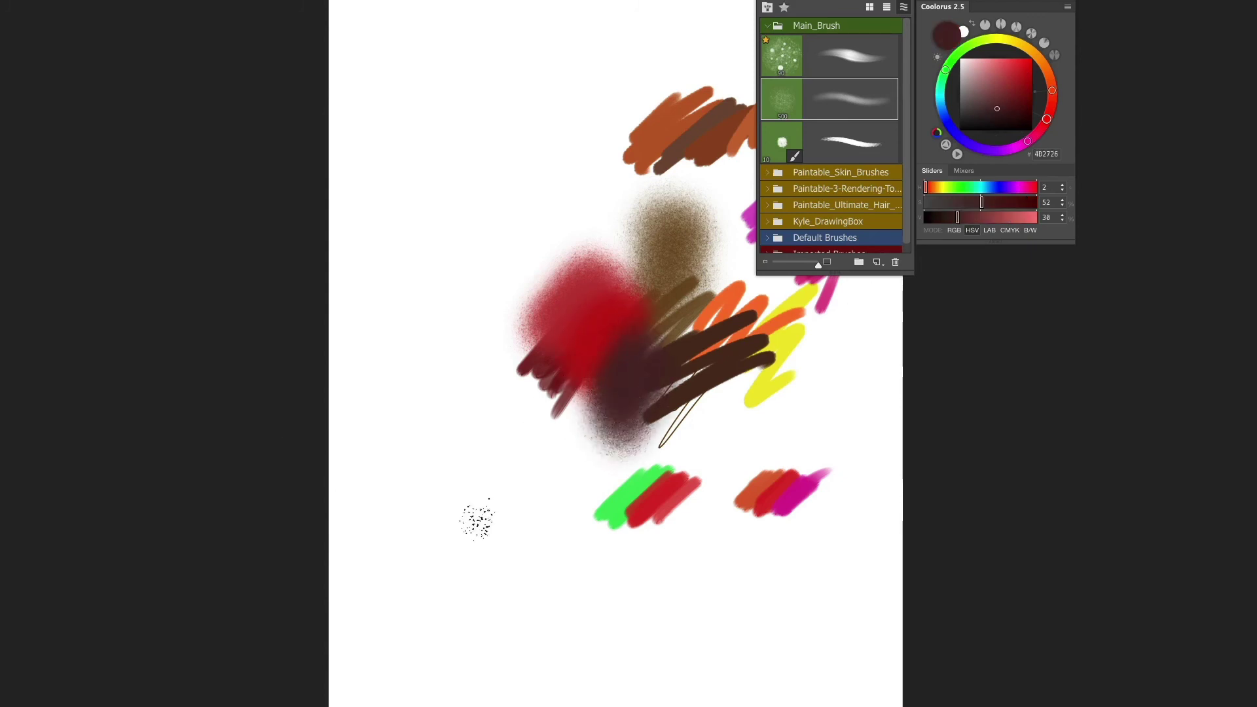
Step: Collapse Coolorus to an icon, reopen it from there, and paint a soft patch in 9C1F1A over the dark brown strokes
left_click(908, 1)
left_click(1072, 4)
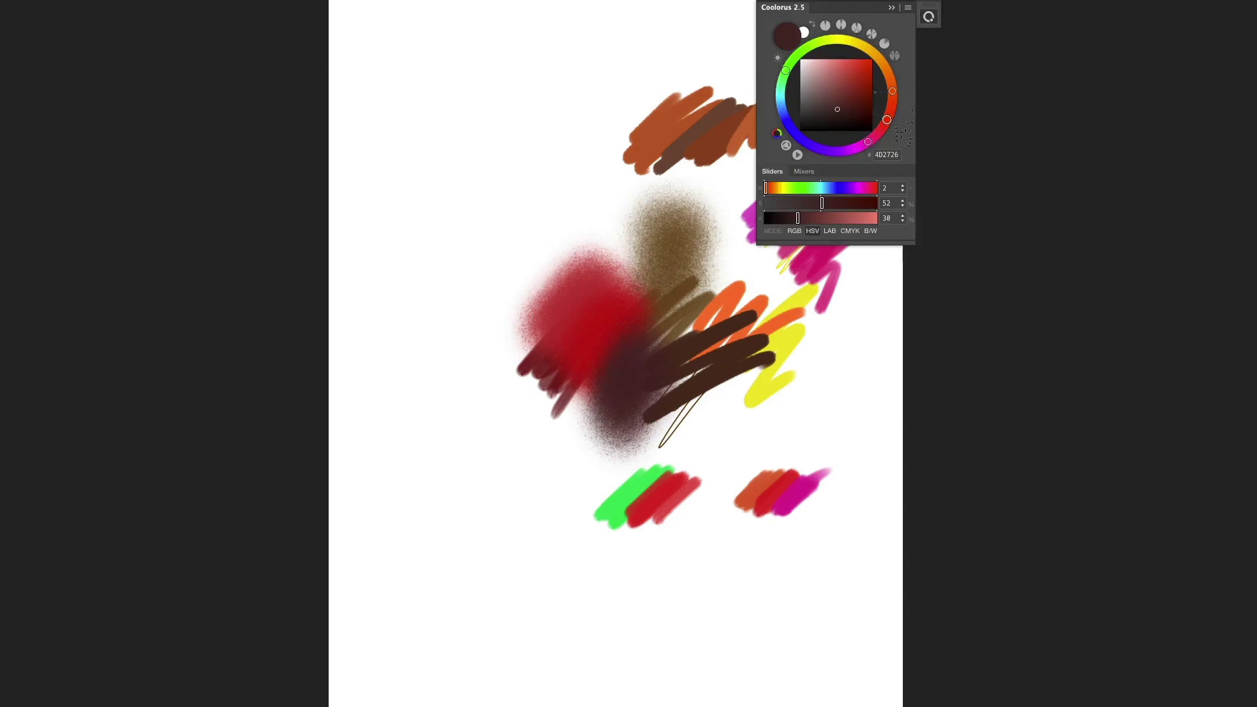
left_click(860, 87)
mouse_move(659, 393)
left_mouse_down()
mouse_move(675, 432)
mouse_move(704, 451)
left_mouse_up()
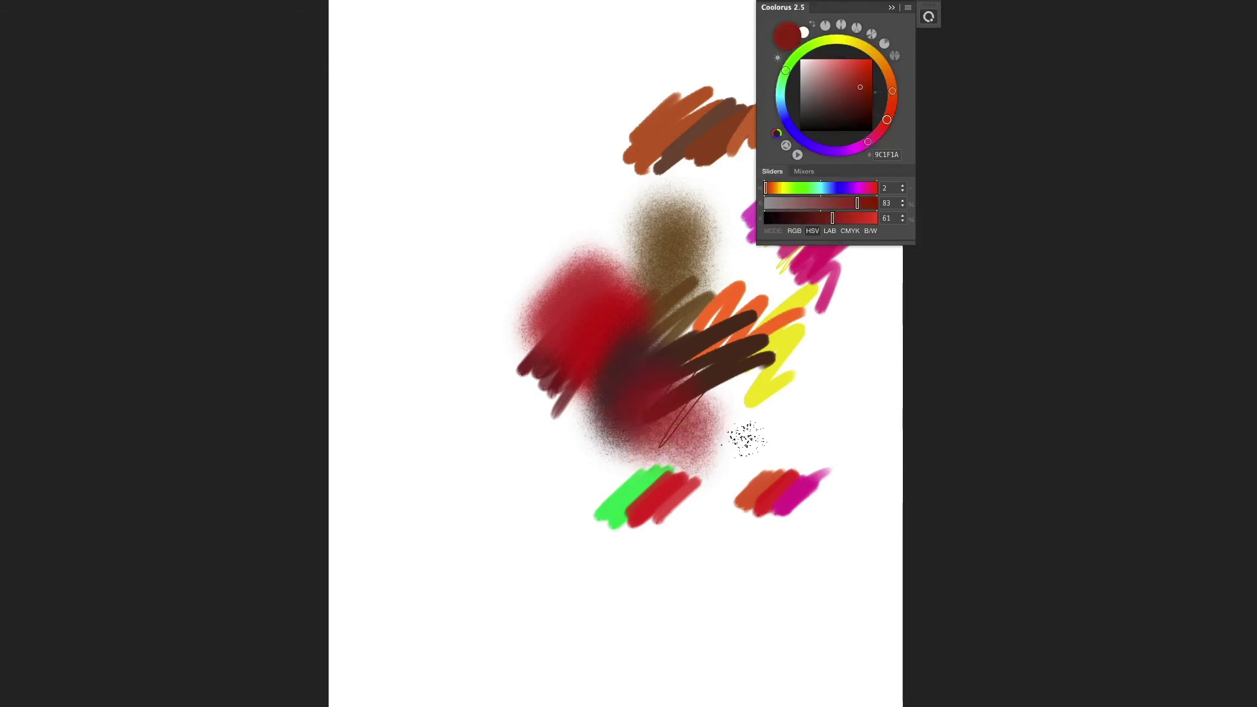